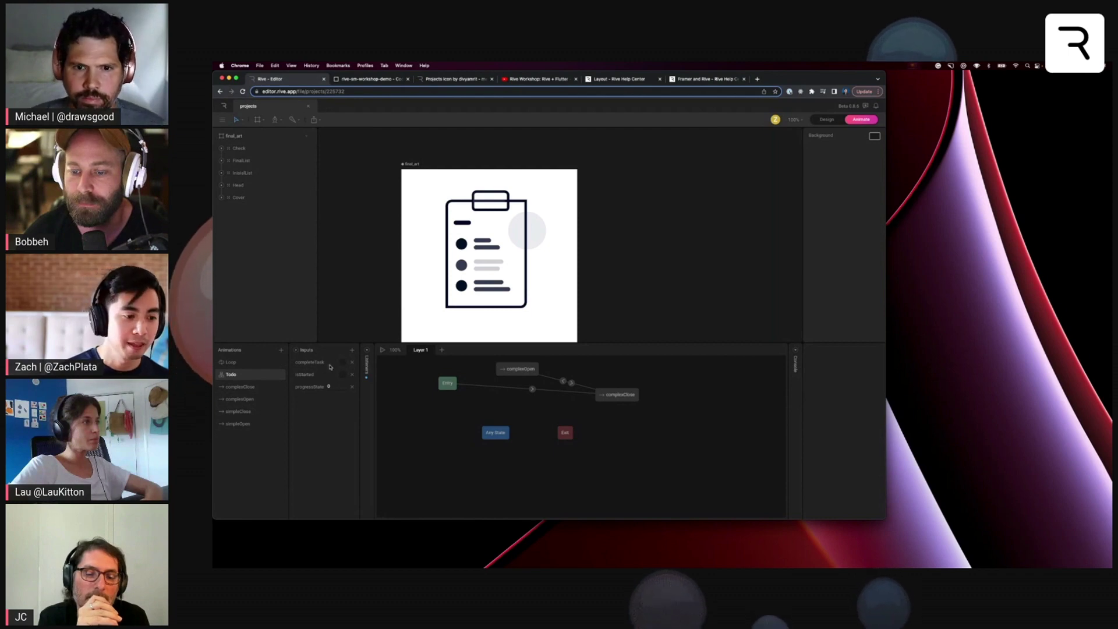
# Widen the Inputs panel, switch isStarted on and set progressState to 12.1.
pyautogui.moveTo(360, 351); pyautogui.dragTo(385, 351)
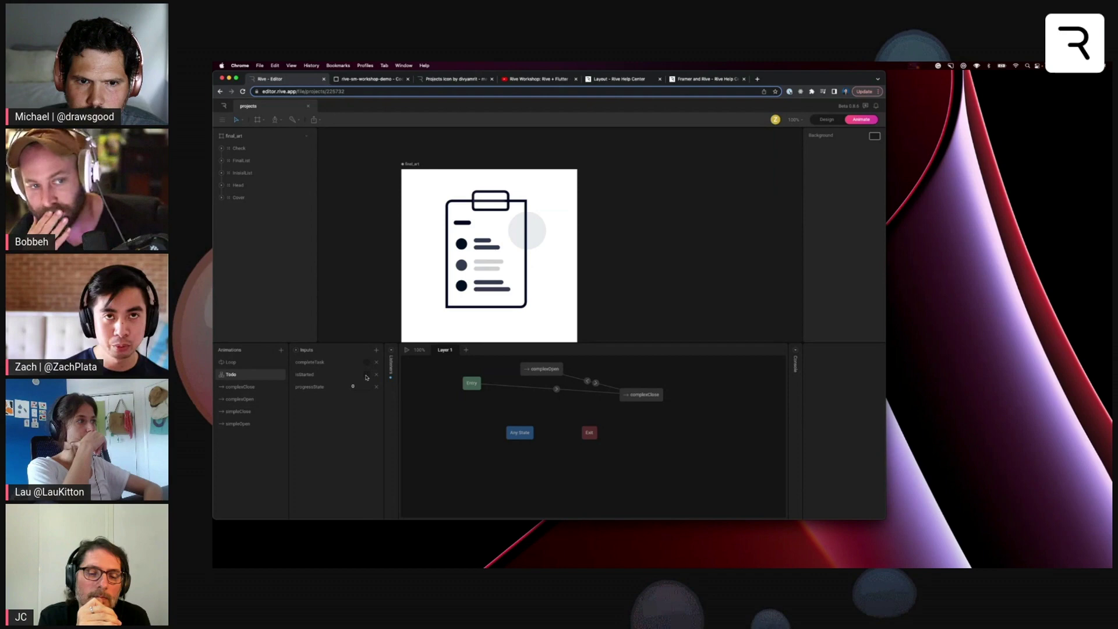
pyautogui.click(366, 376)
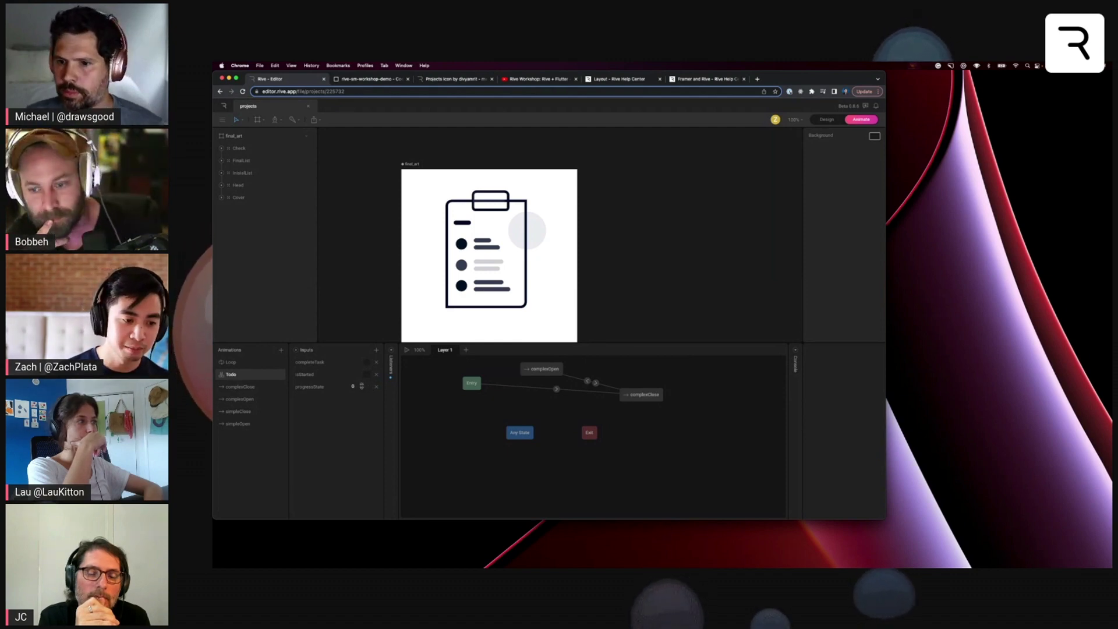
pyautogui.moveTo(361, 386); pyautogui.dragTo(360, 383)
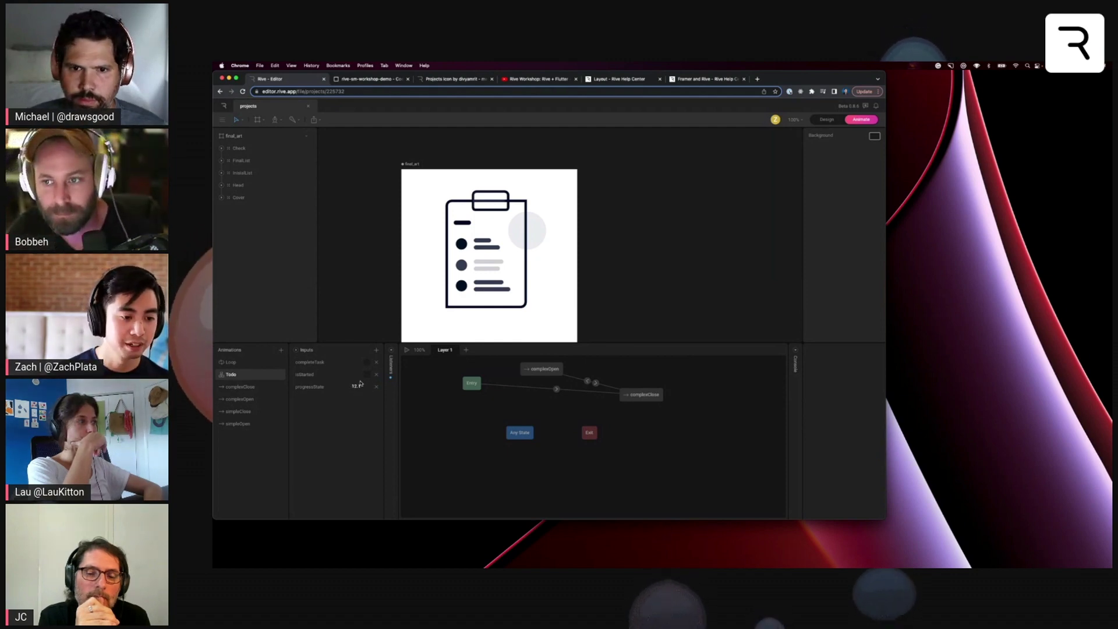
pyautogui.click(361, 386)
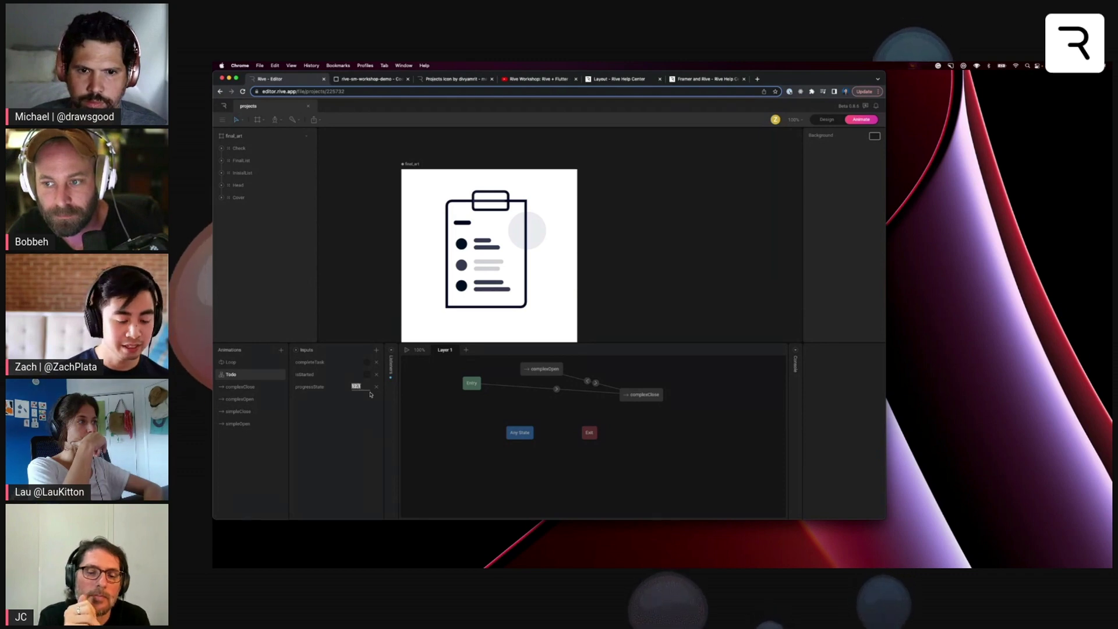
pyautogui.click(348, 409)
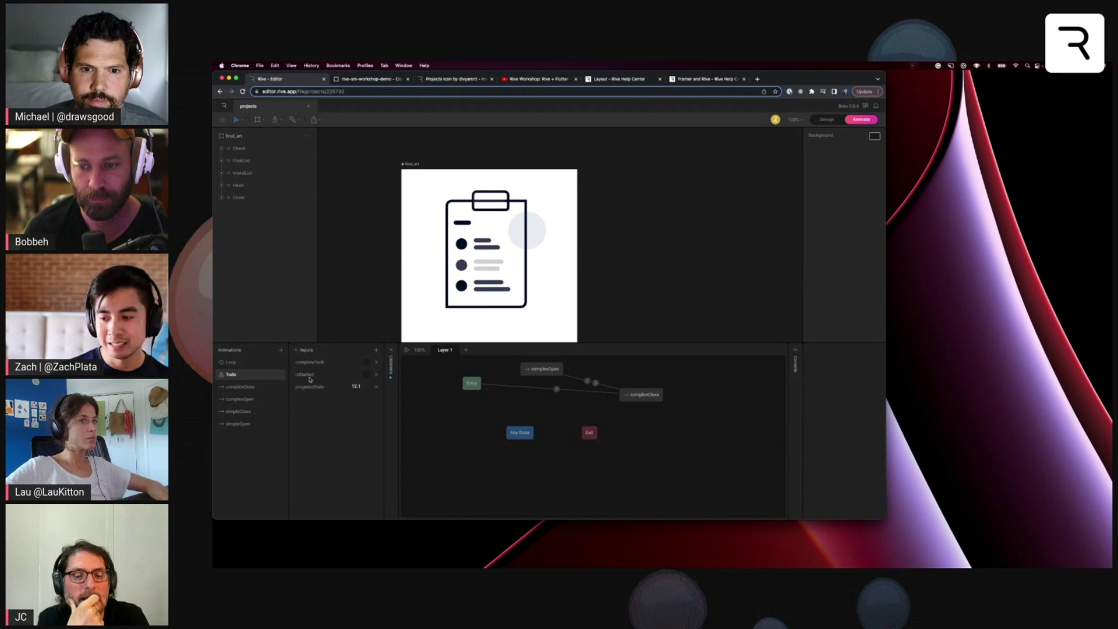
pyautogui.doubleClick(306, 376)
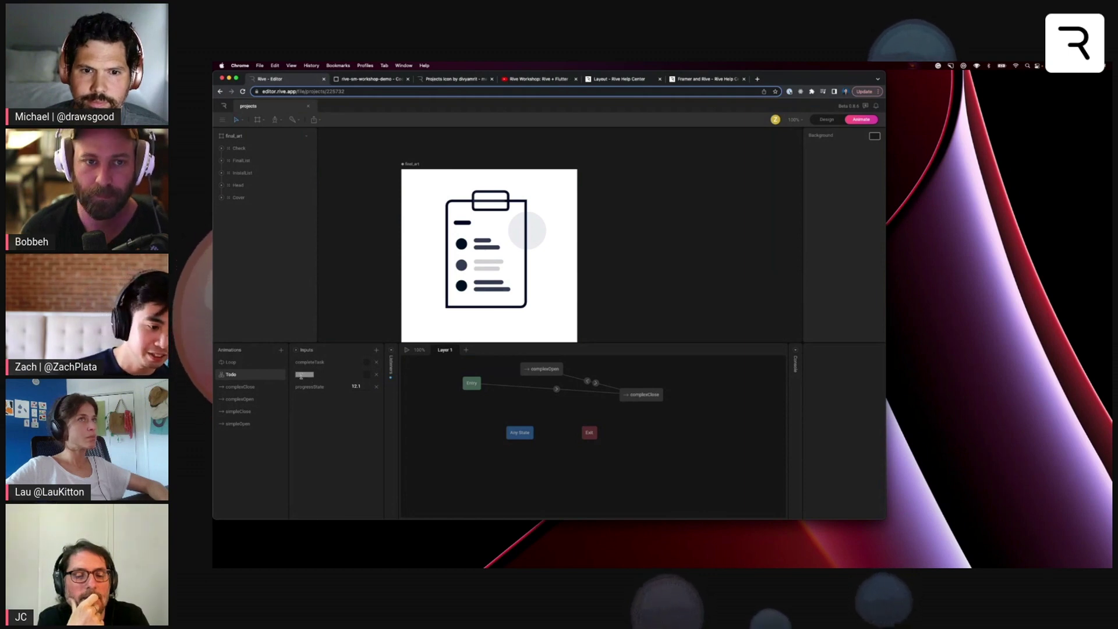
pyautogui.click(313, 400)
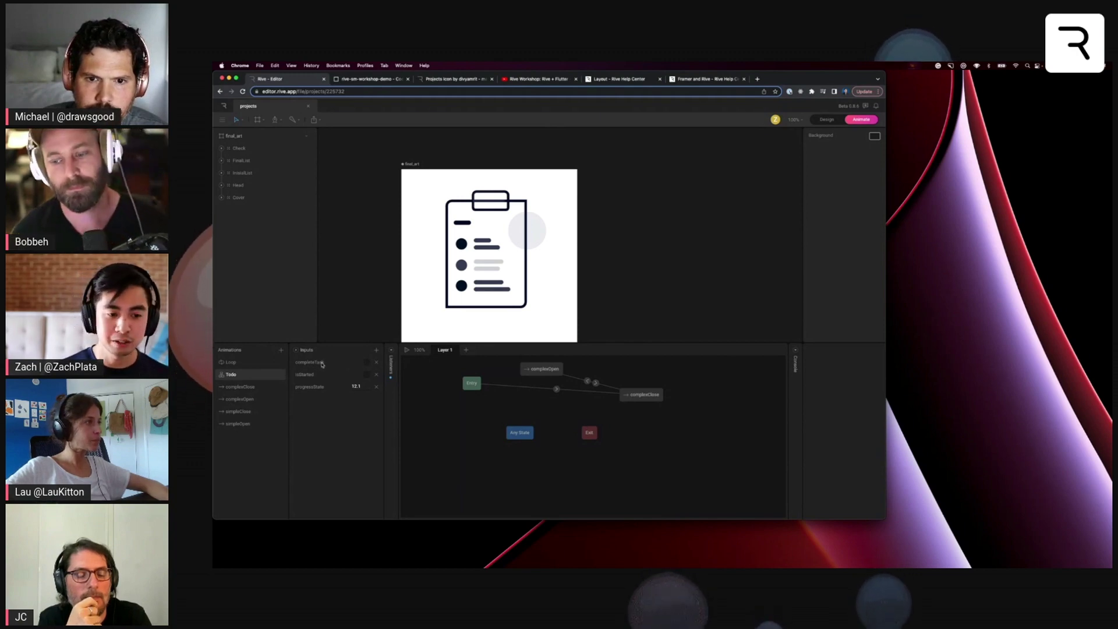
pyautogui.doubleClick(318, 362)
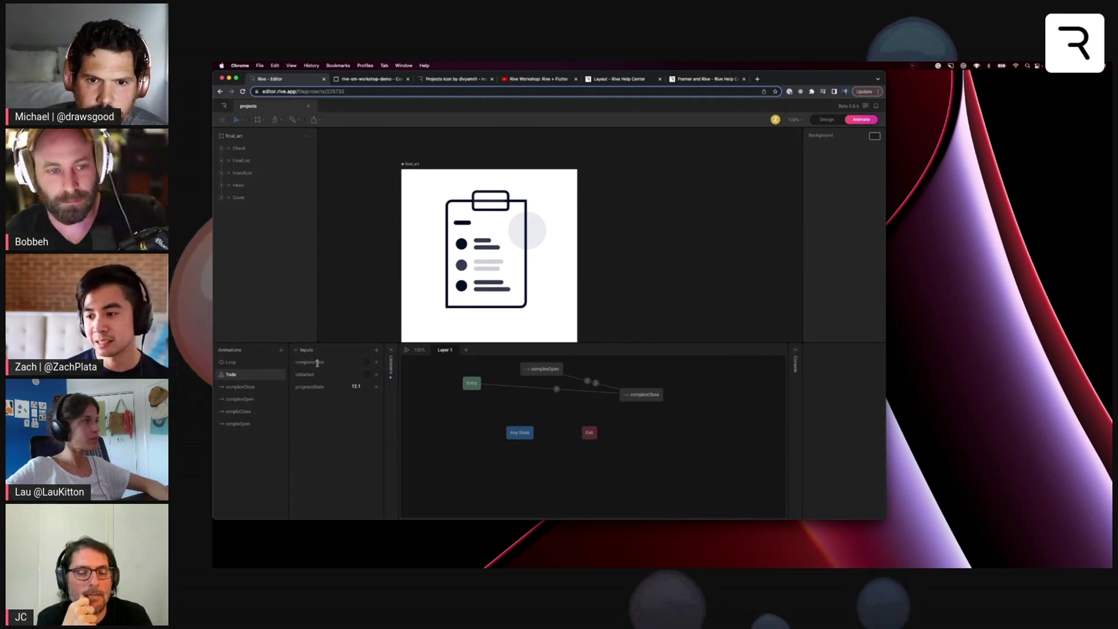
pyautogui.click(368, 363)
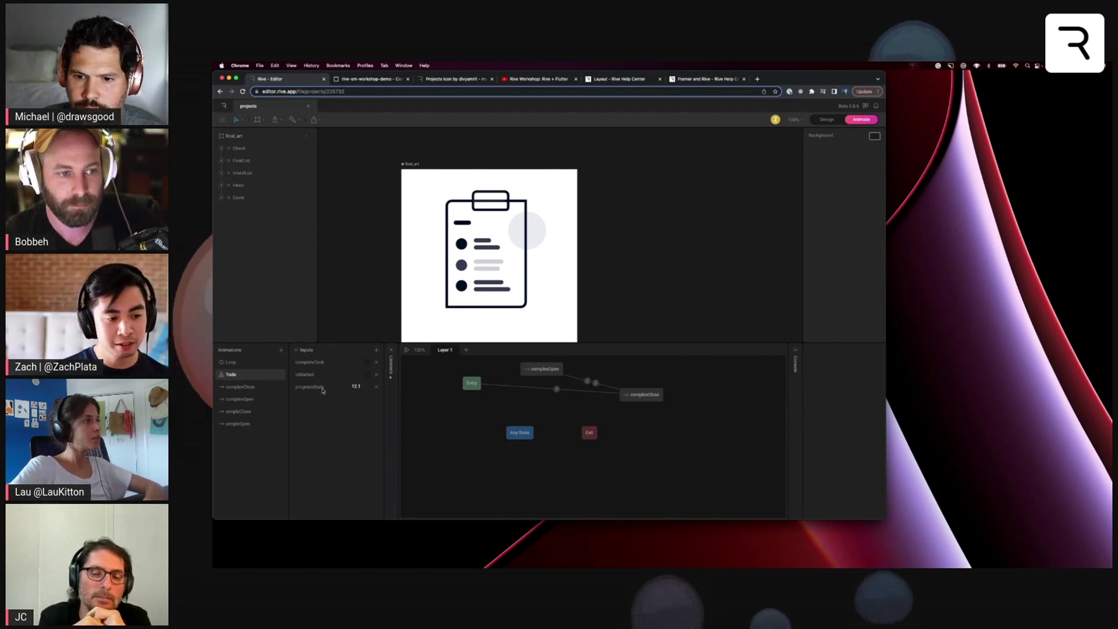
# Set progressState to 0, then edit it again to 2.
pyautogui.click(356, 386)
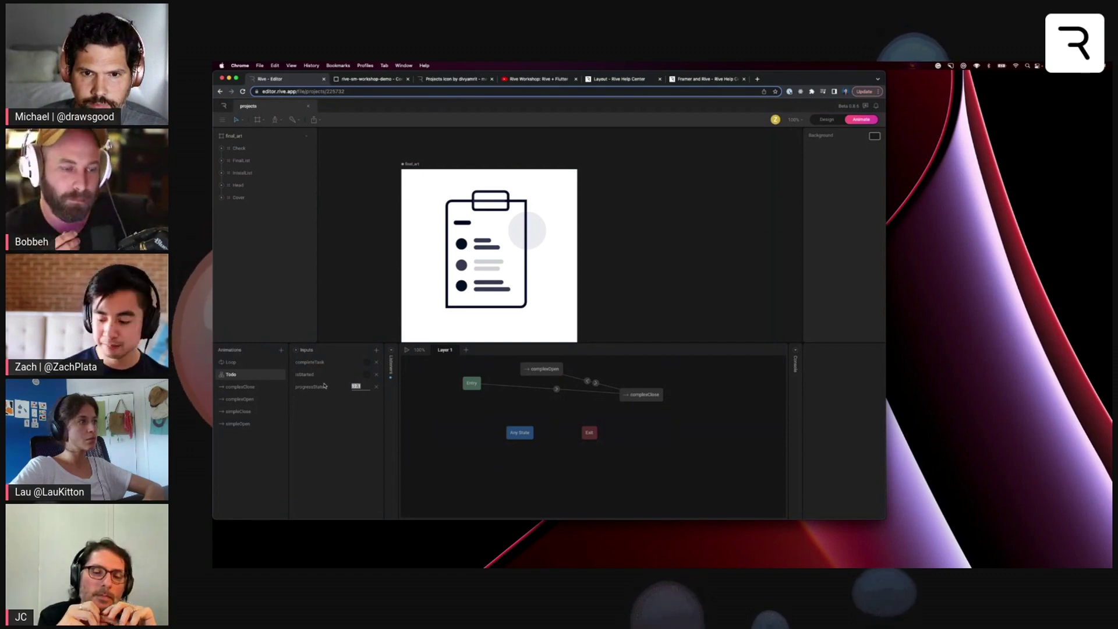
pyautogui.write('0')
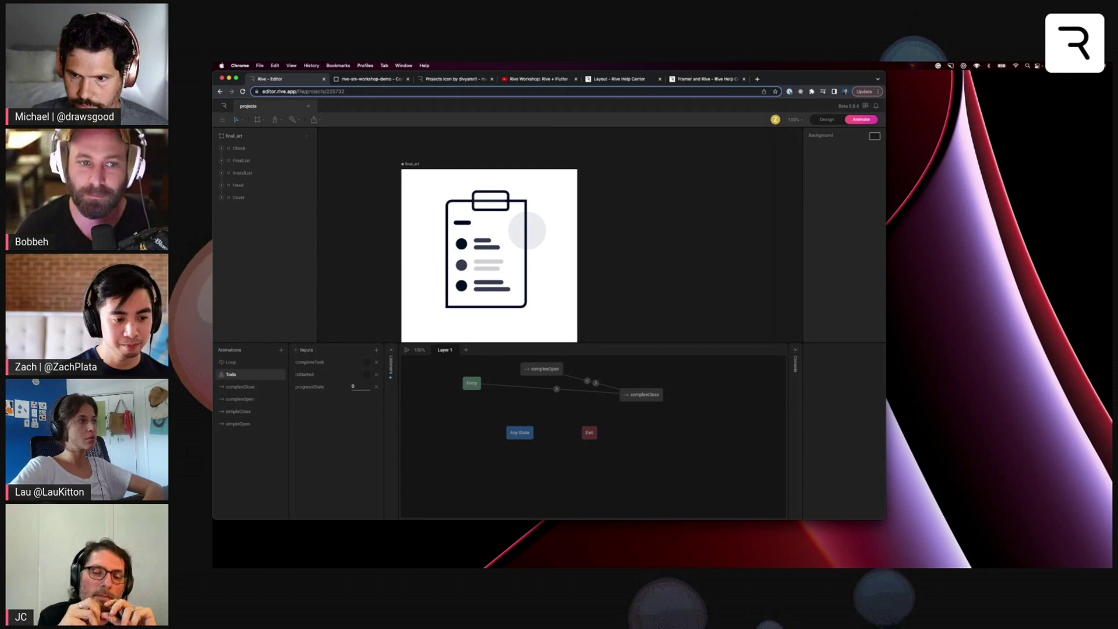
pyautogui.press('Return')
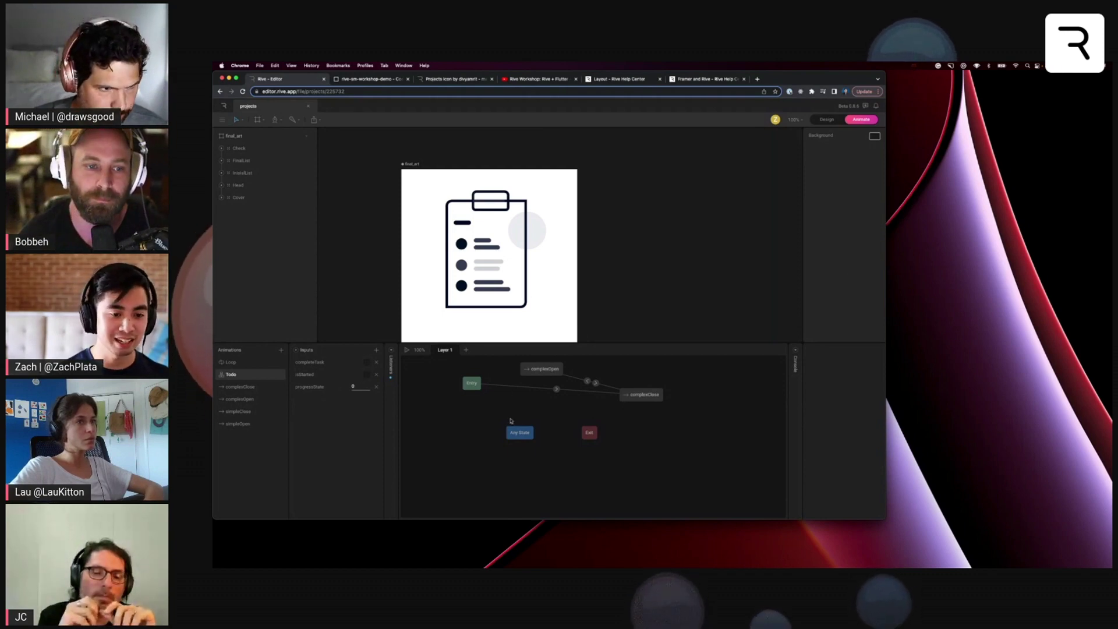
pyautogui.click(562, 411)
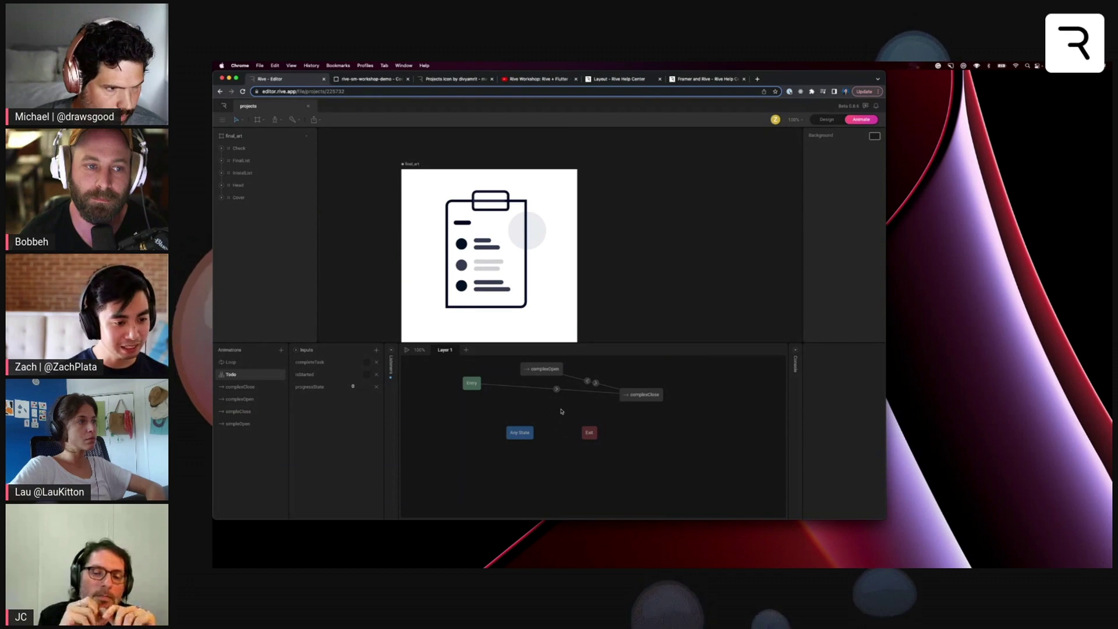
pyautogui.click(346, 386)
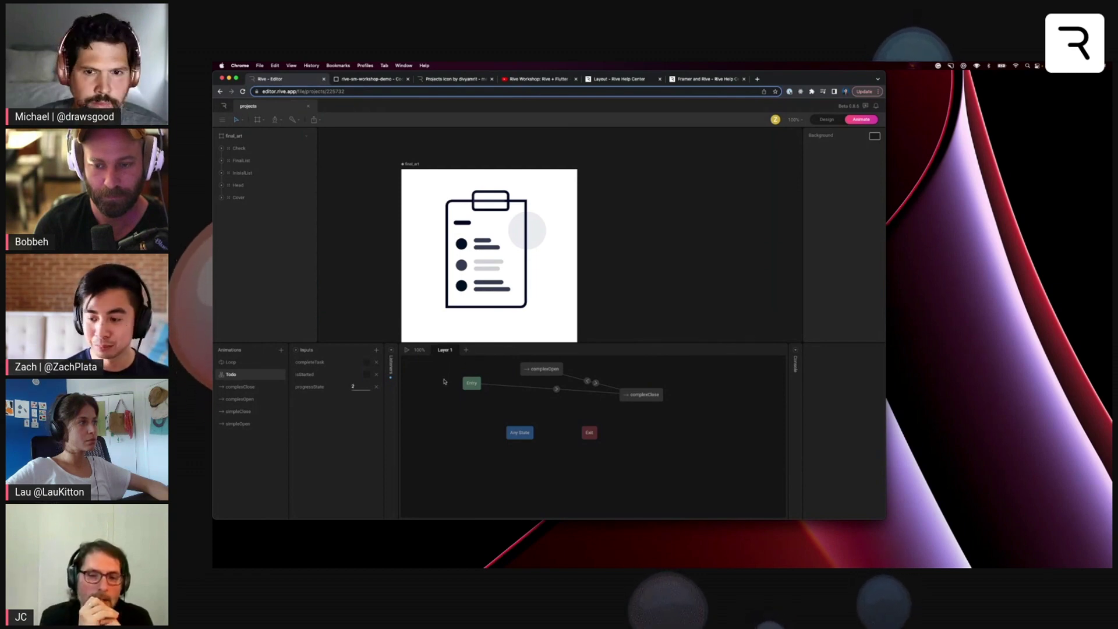
pyautogui.press('Return')
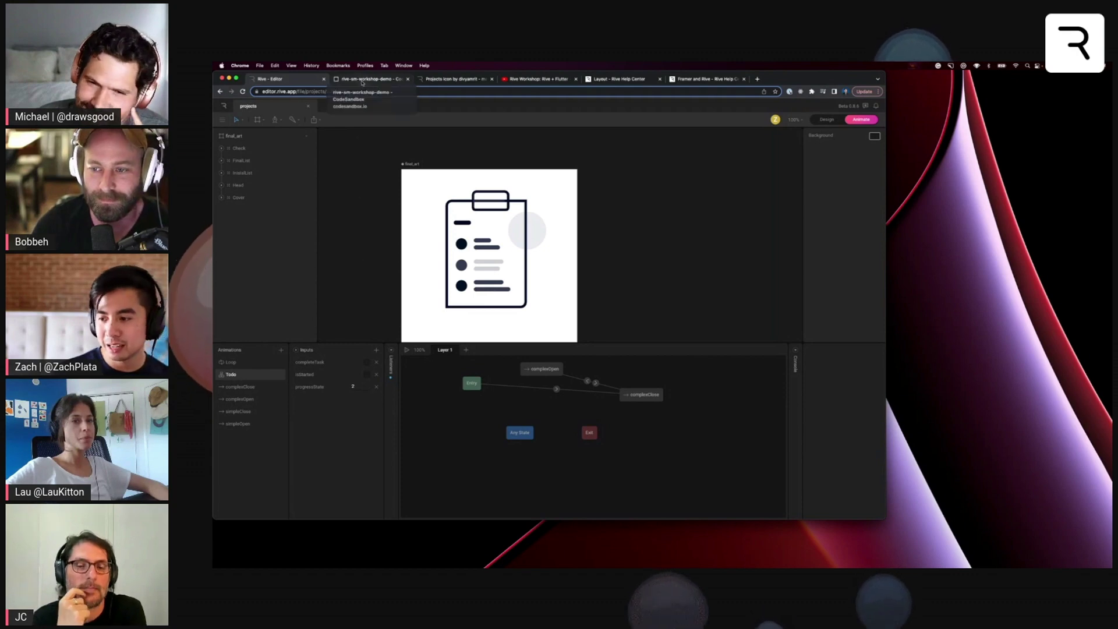
# Move back and forth between the Rive editor and CodeSandbox, ending on the CodeSandbox project.
pyautogui.click(362, 82)
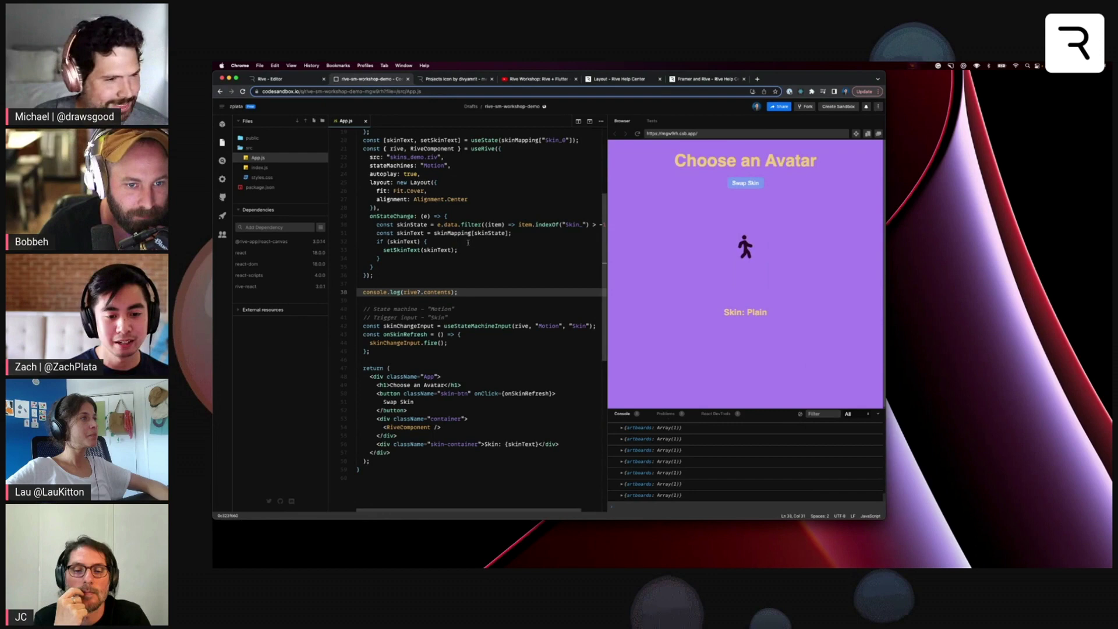
pyautogui.click(301, 81)
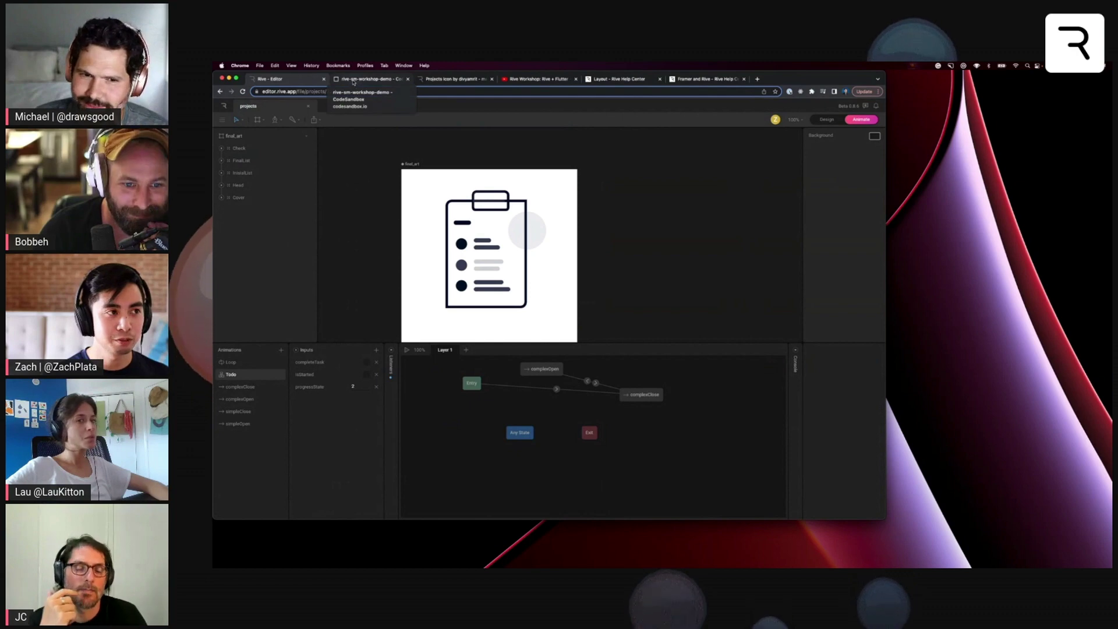
pyautogui.click(353, 82)
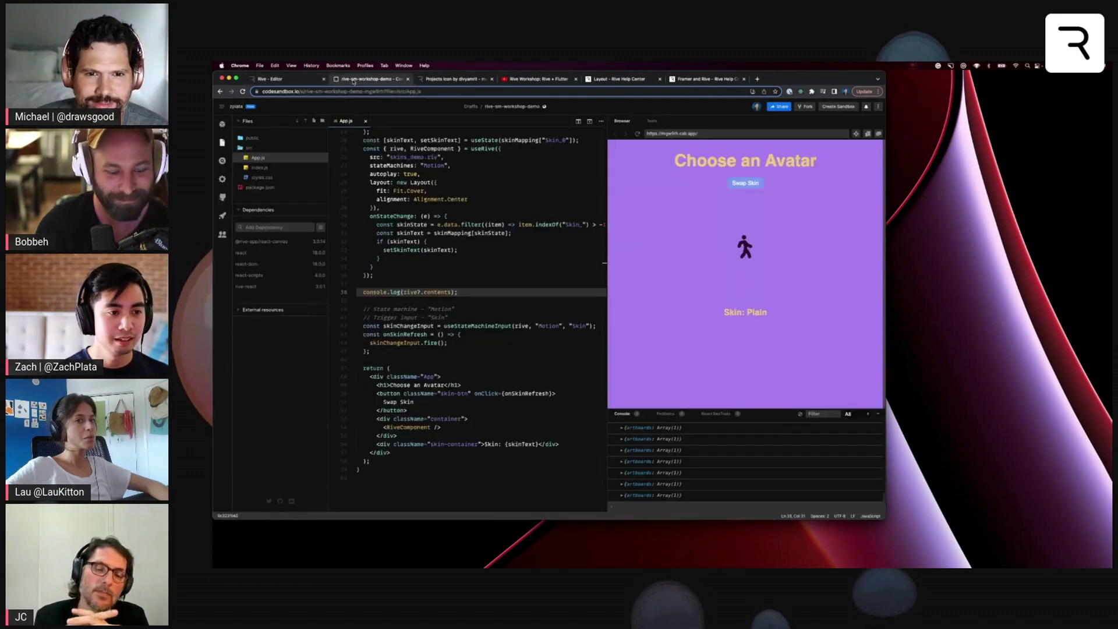
pyautogui.click(287, 81)
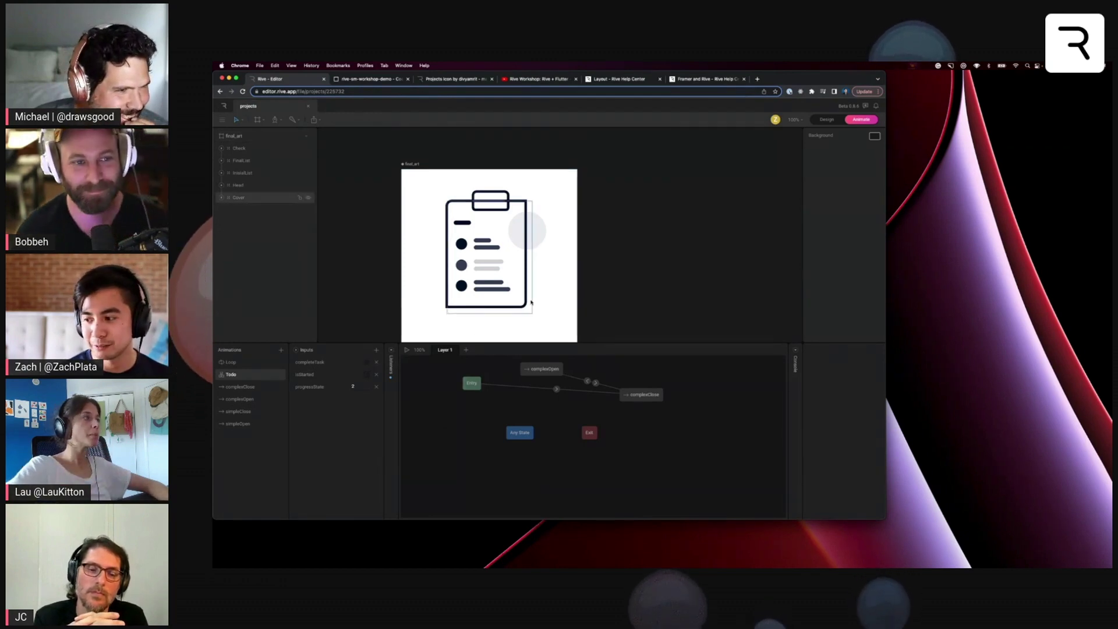
pyautogui.click(400, 80)
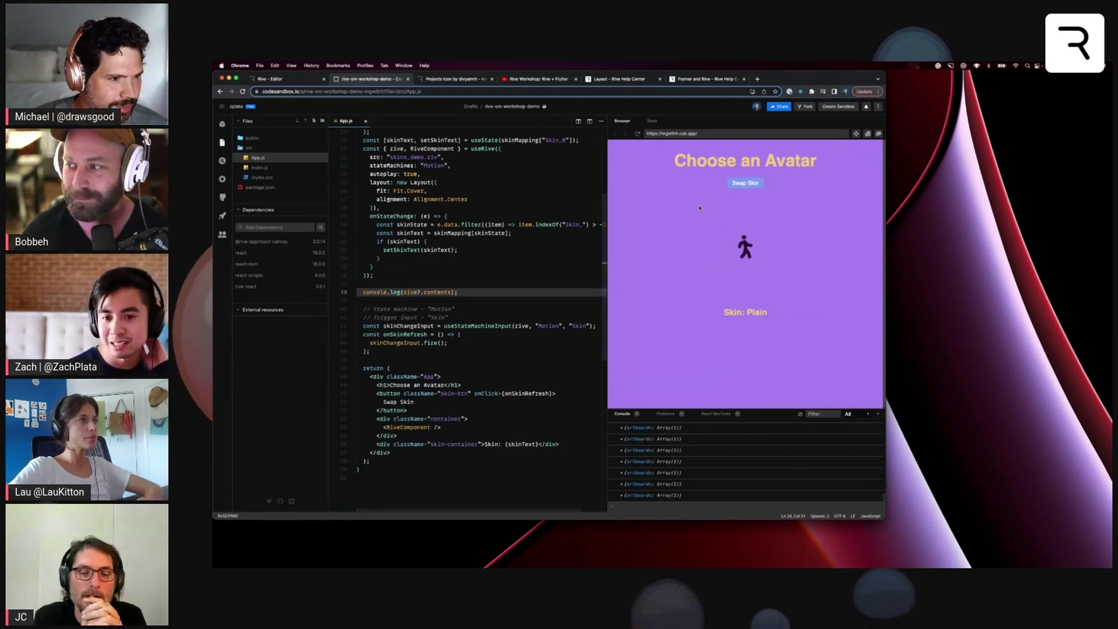
# Swap the avatar preview to the Elvis skin and scroll back to the top of App.js.
pyautogui.click(755, 184)
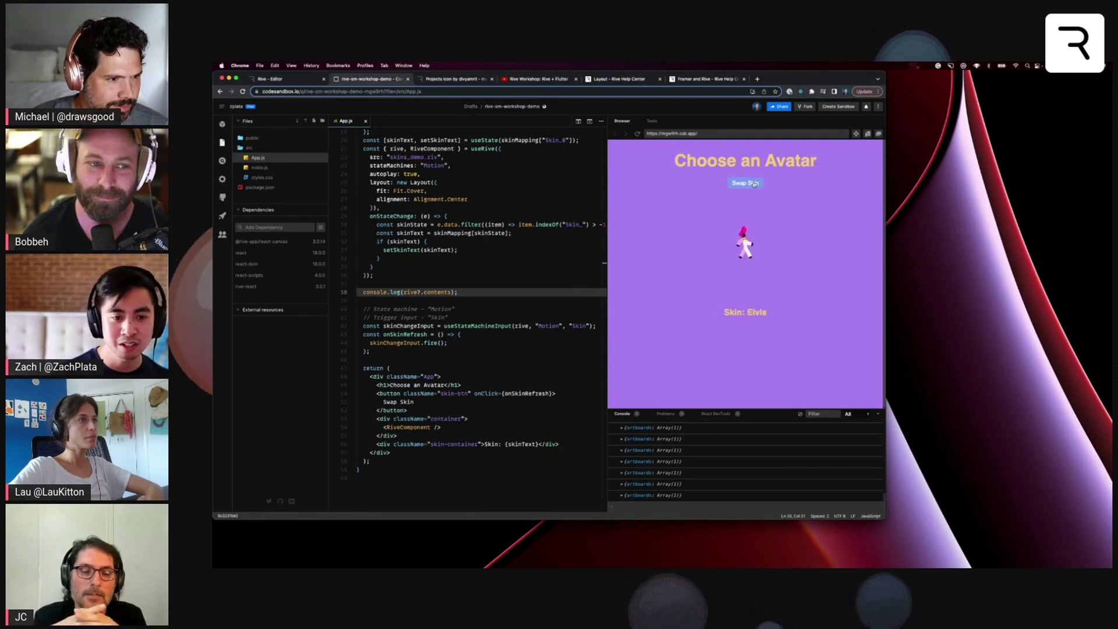
pyautogui.click(441, 285)
pyautogui.scroll(5, 441, 294)
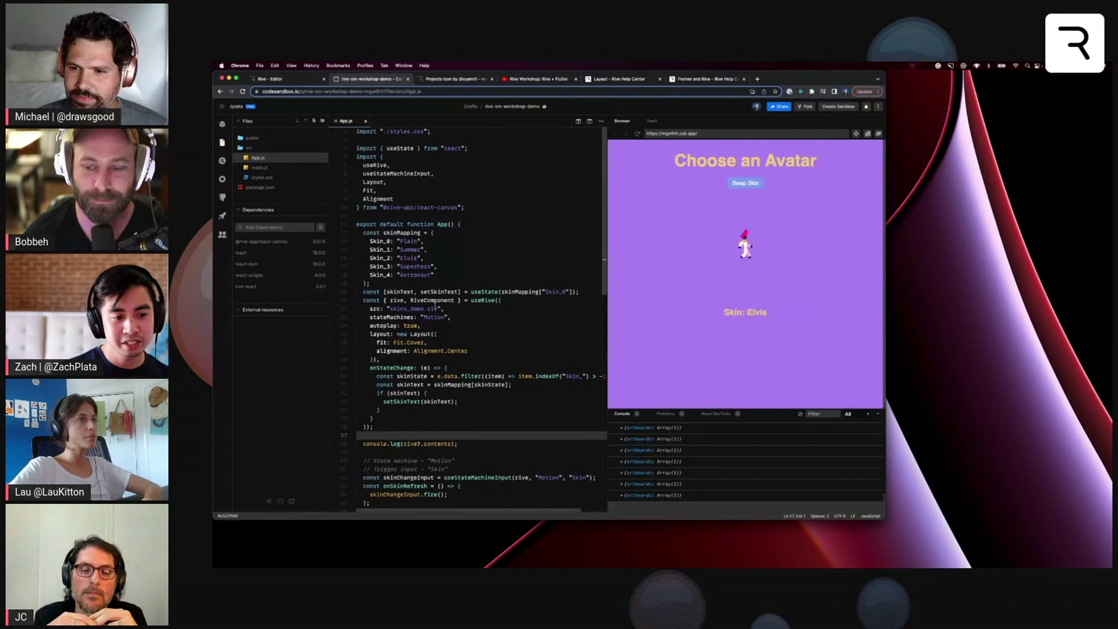
# Highlight the rive variable, read the useRive docs, then return to the console.log(rive?.contents) line.
pyautogui.doubleClick(396, 301)
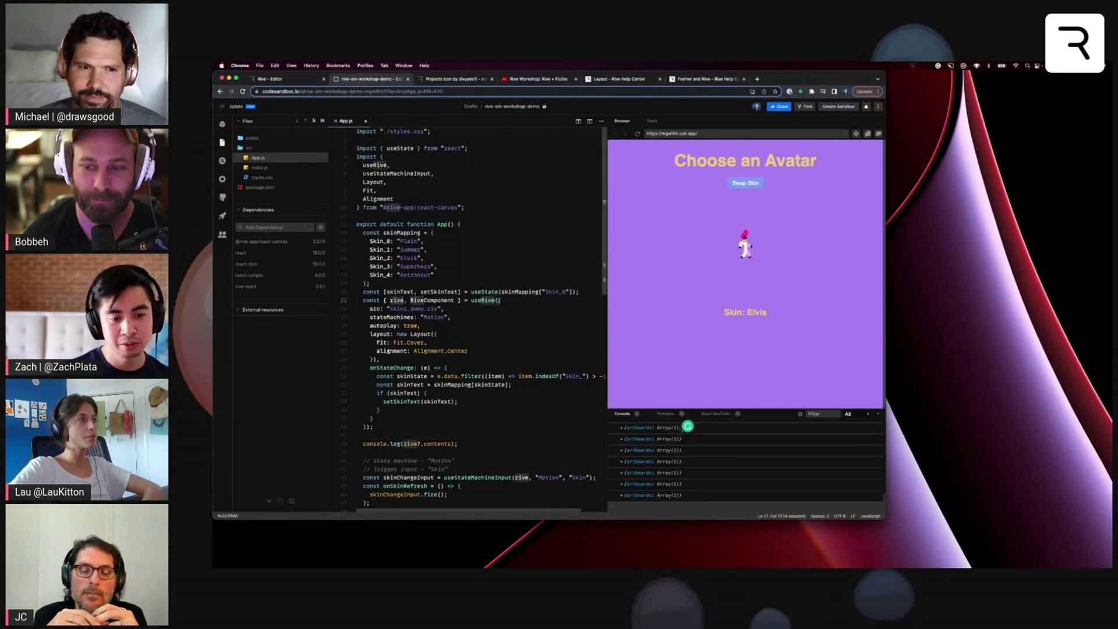
pyautogui.click(482, 301)
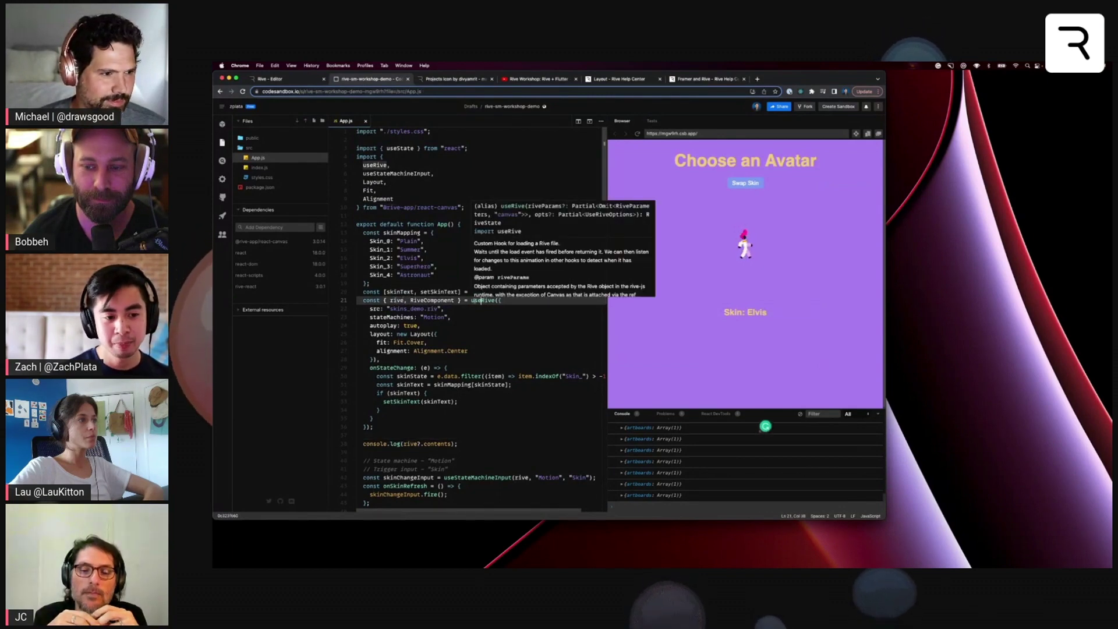
pyautogui.press('super+d')
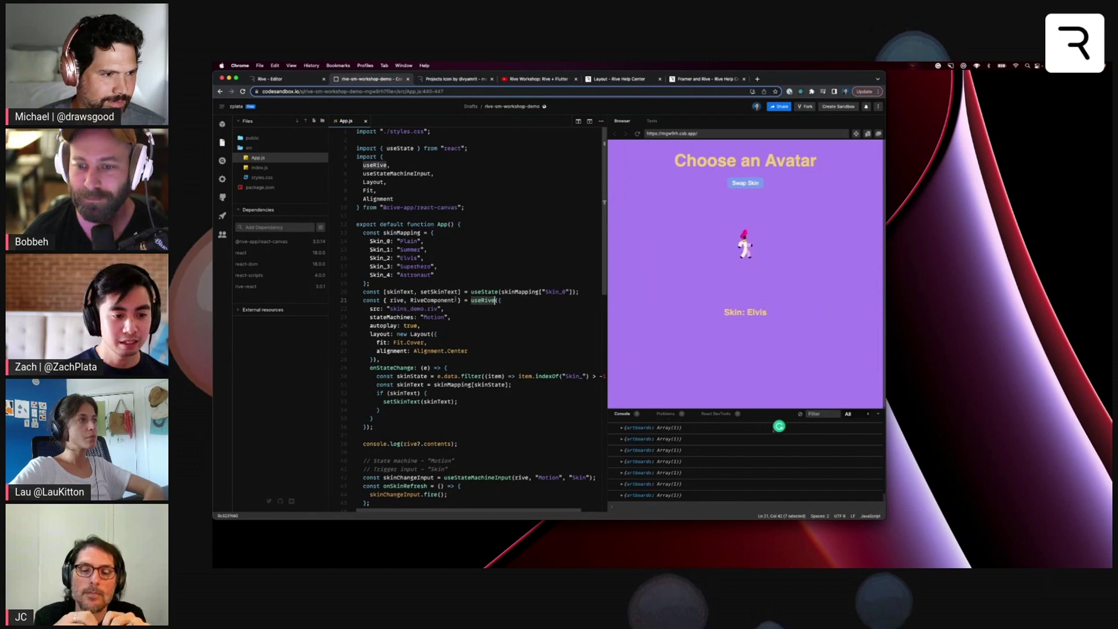
pyautogui.doubleClick(392, 301)
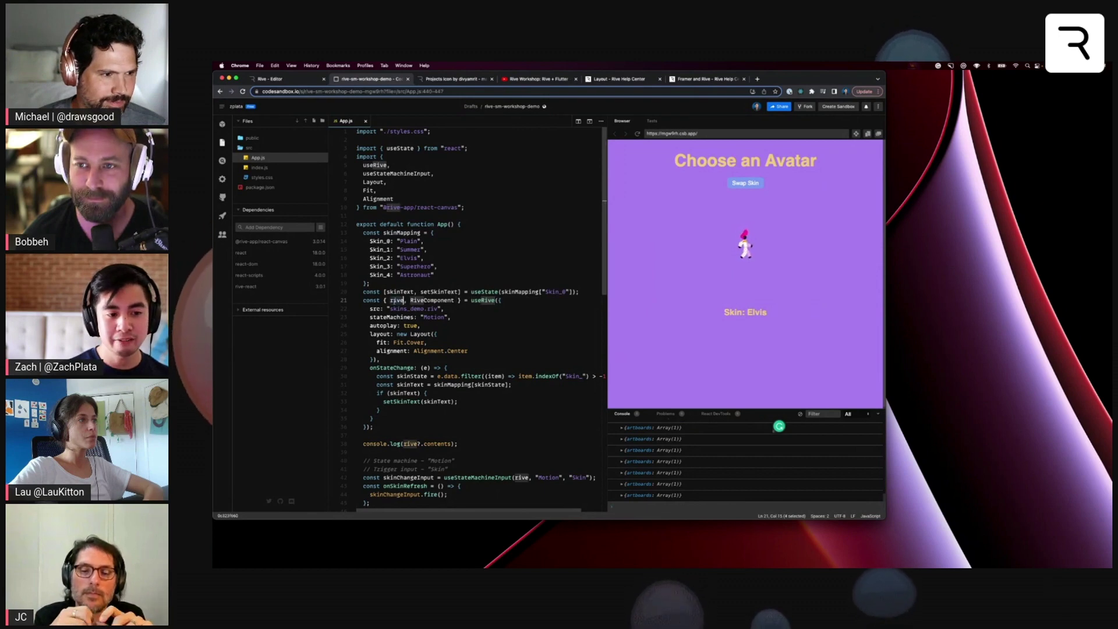
pyautogui.scroll(-2, 413, 418)
pyautogui.click(428, 410)
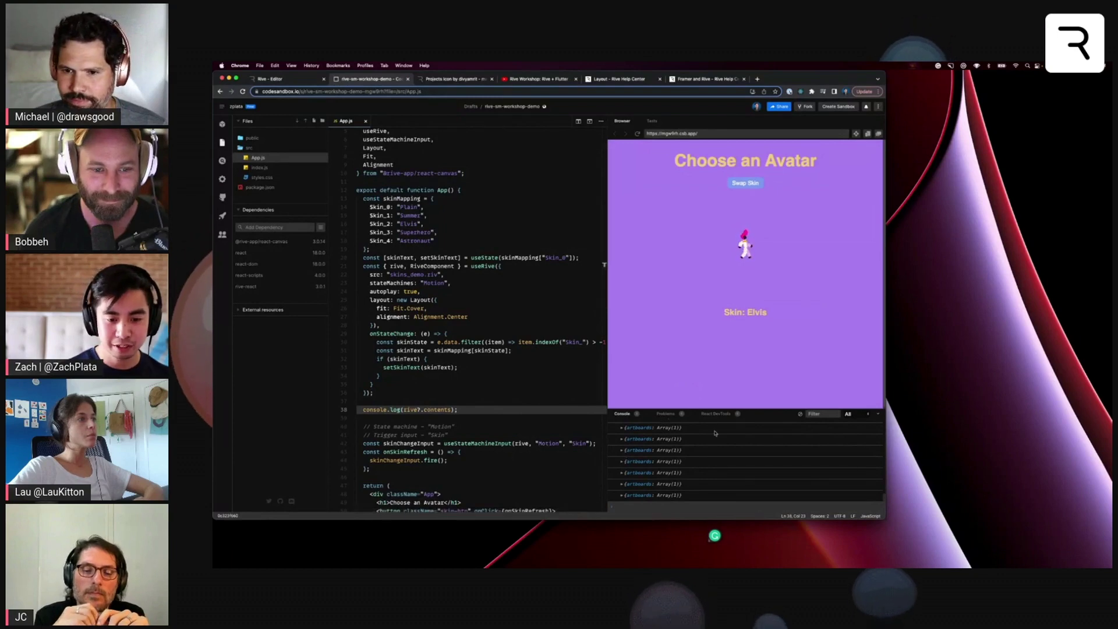
# Enlarge the console and expand a logged artboards entry down to the Skin Demo artboard's animations.
pyautogui.moveTo(771, 410); pyautogui.dragTo(764, 374)
pyautogui.click(622, 428)
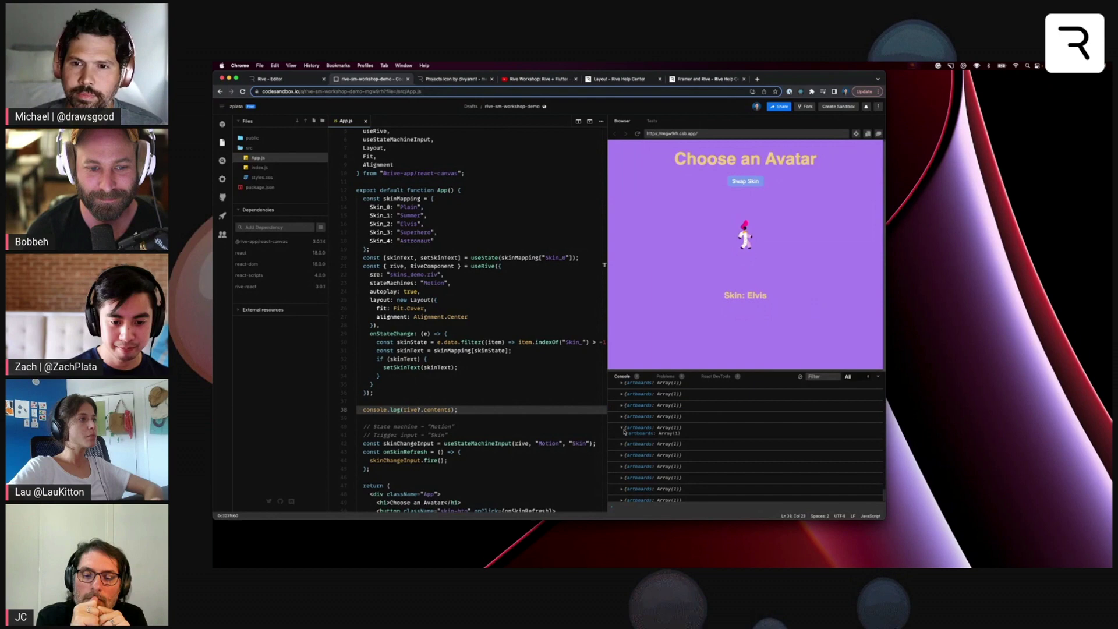
pyautogui.click(626, 434)
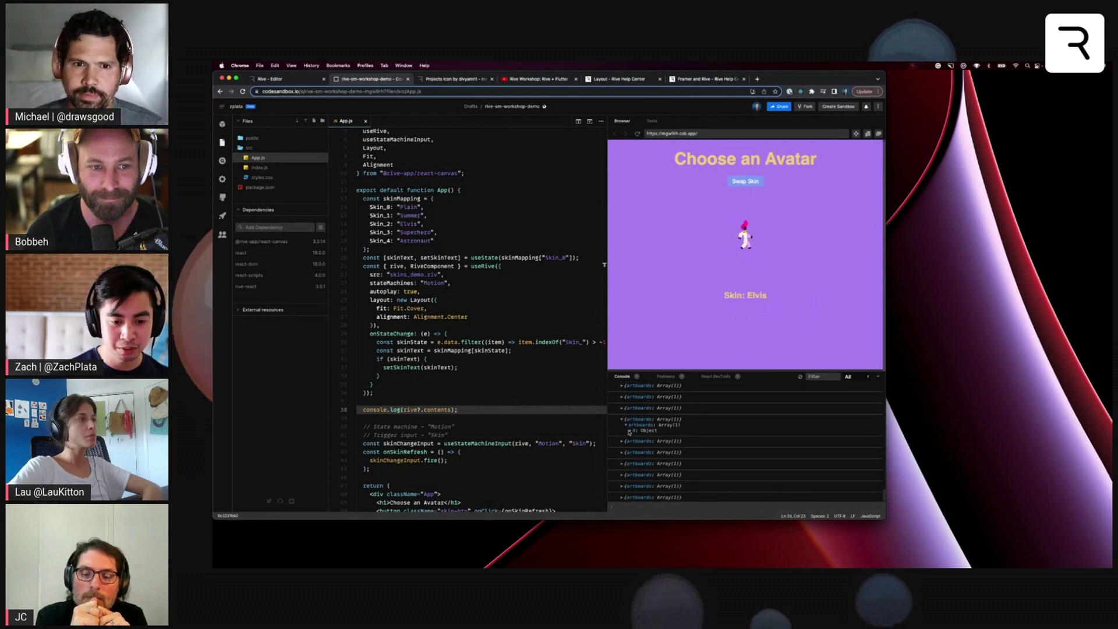
pyautogui.click(629, 431)
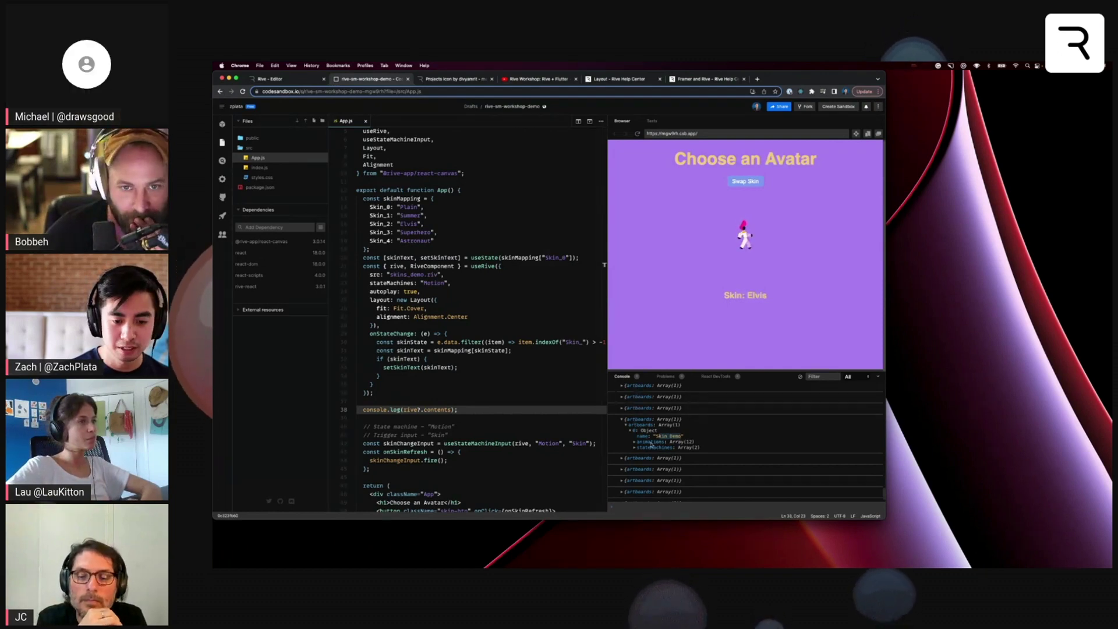
pyautogui.click(634, 442)
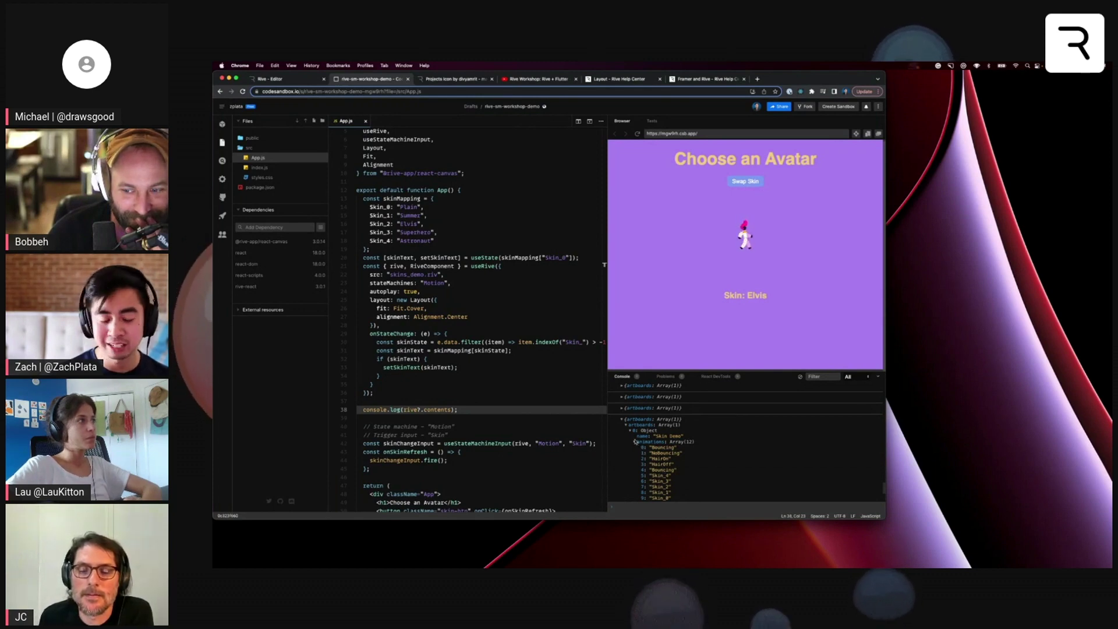
pyautogui.click(635, 442)
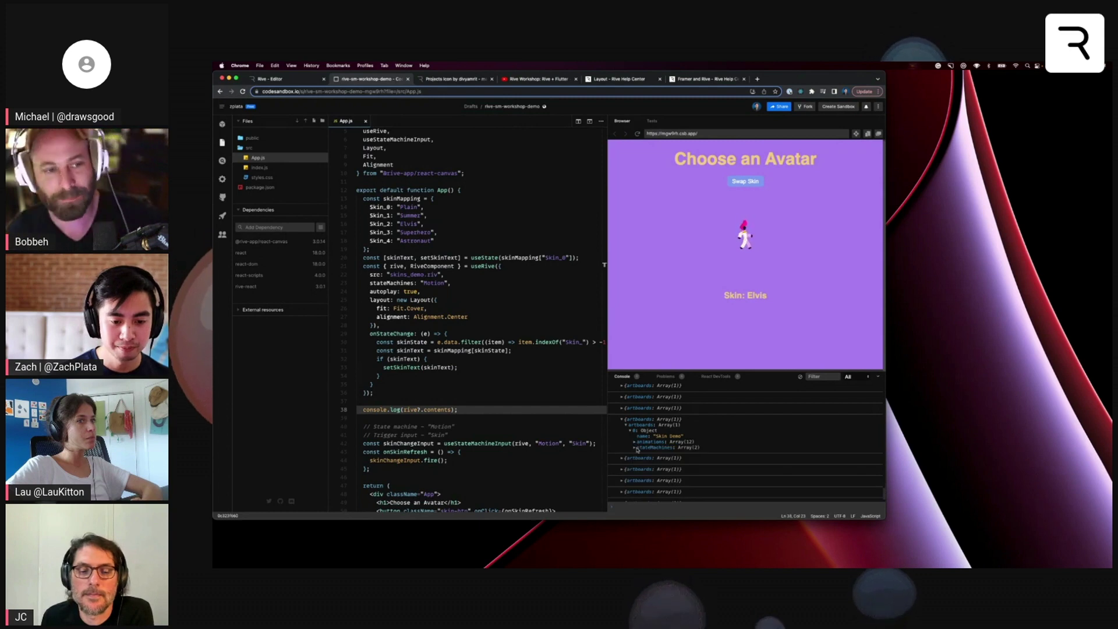
# Drill into stateMachines > Motion > inputs to highlight Skin, then collapse the log entry.
pyautogui.click(636, 447)
pyautogui.scroll(-1, 636, 443)
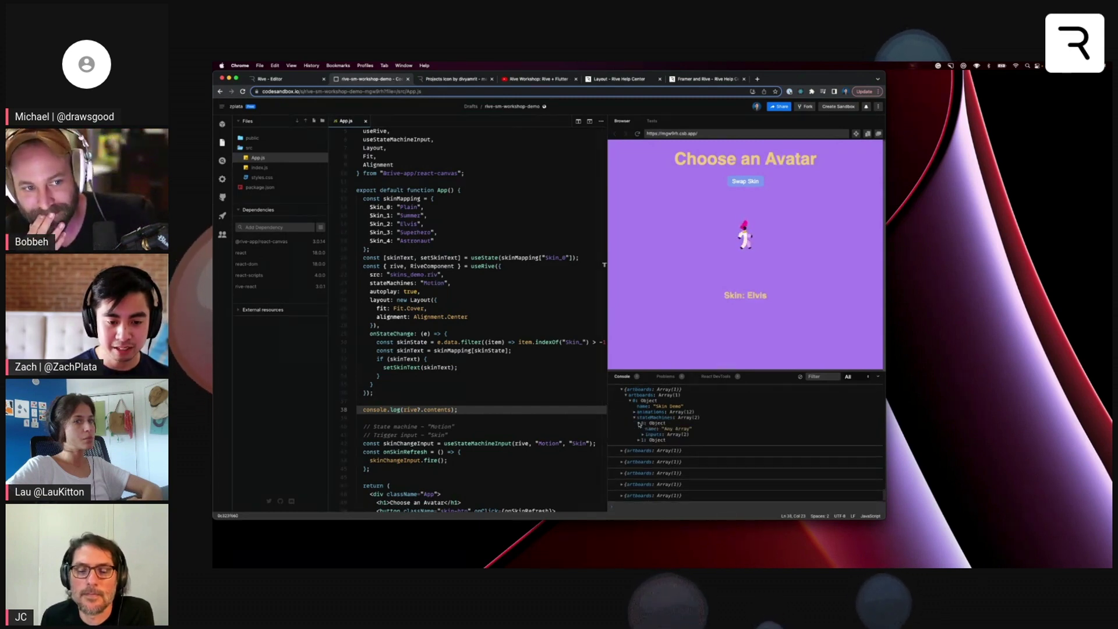
pyautogui.click(639, 429)
pyautogui.scroll(-1, 640, 429)
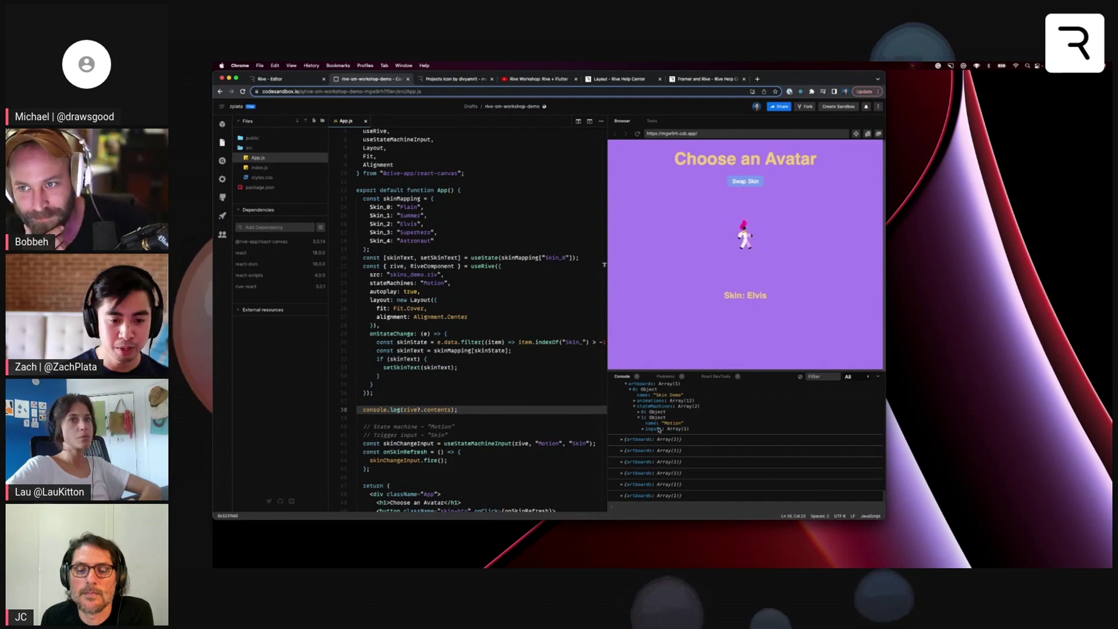
pyautogui.click(644, 430)
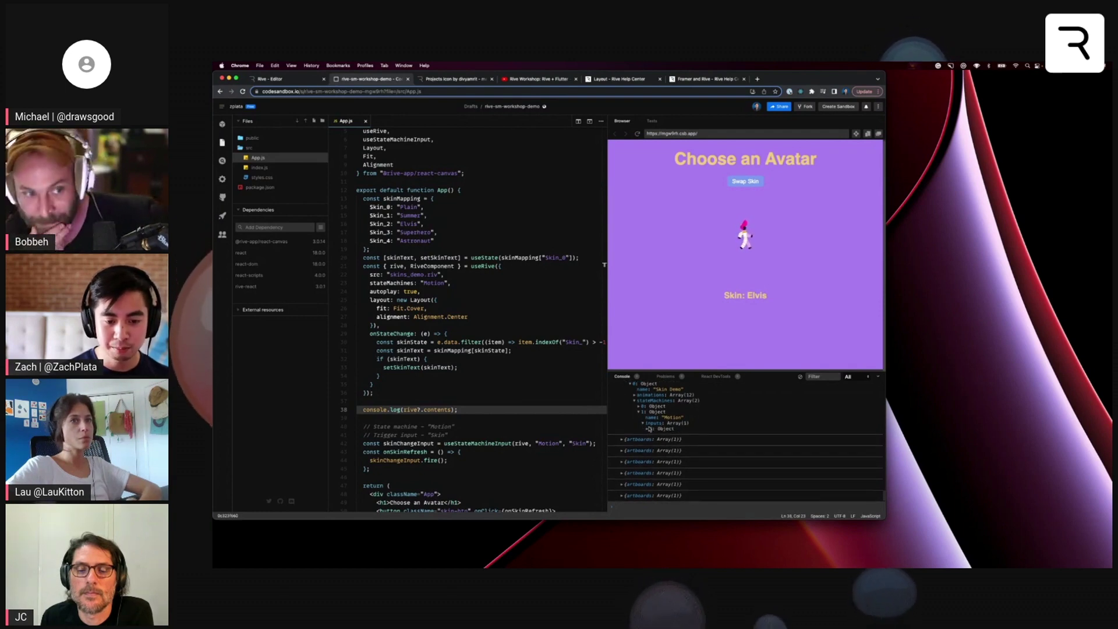
pyautogui.moveTo(688, 435); pyautogui.dragTo(671, 435)
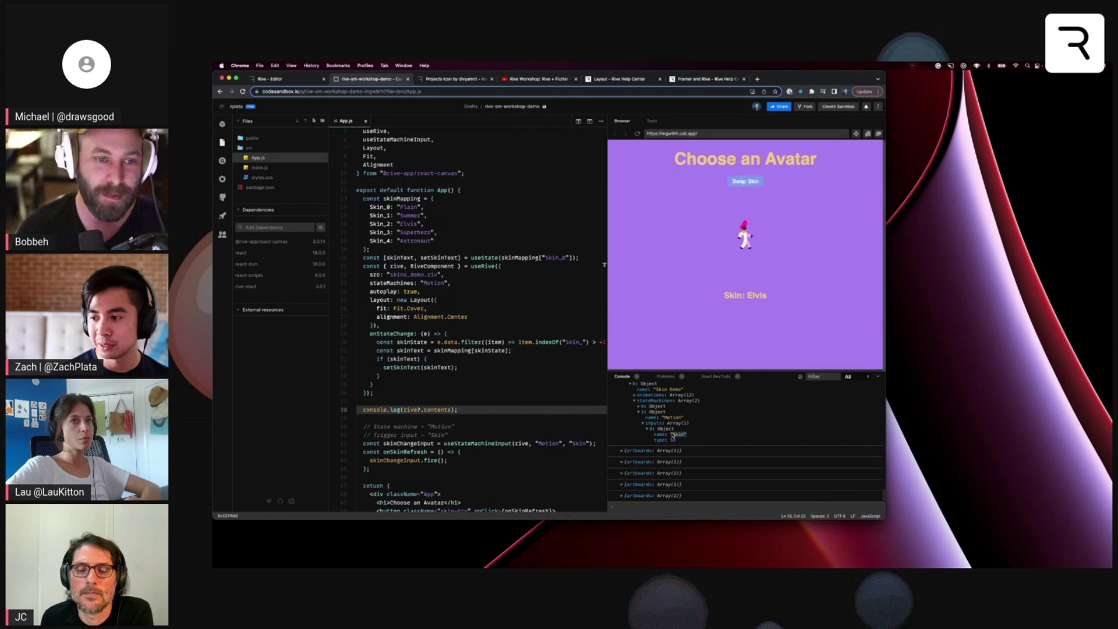
pyautogui.scroll(3, 659, 420)
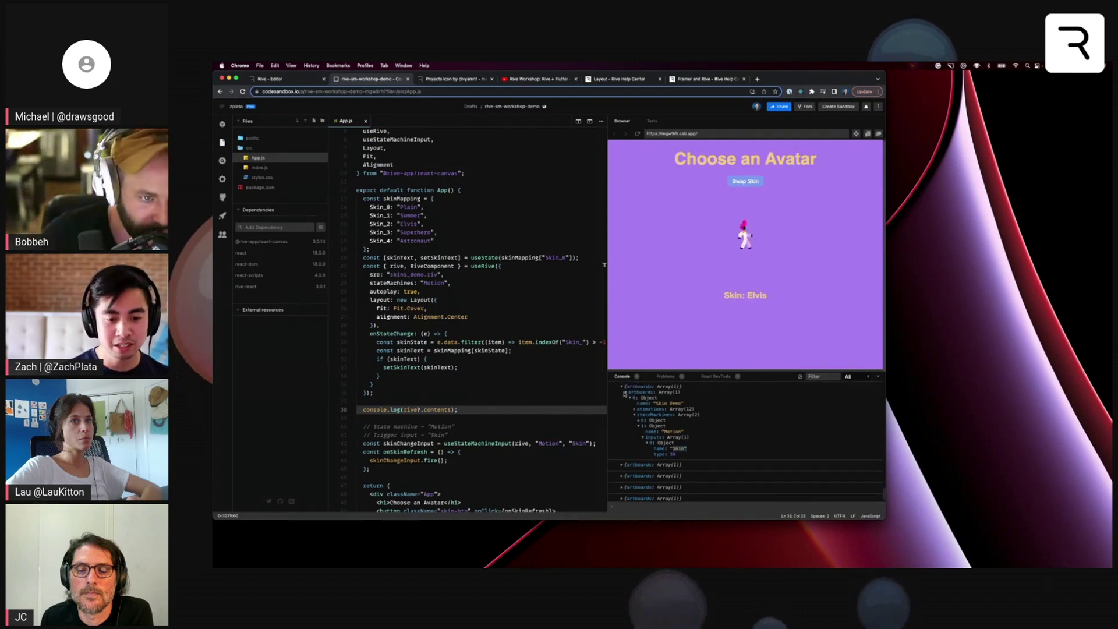
pyautogui.click(625, 395)
pyautogui.click(622, 423)
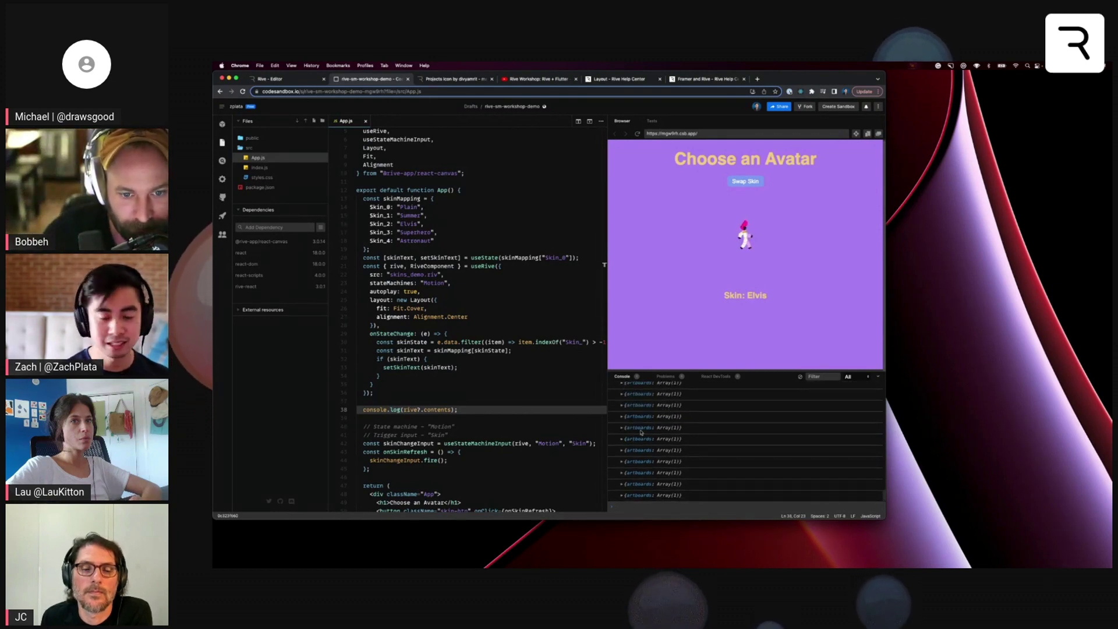